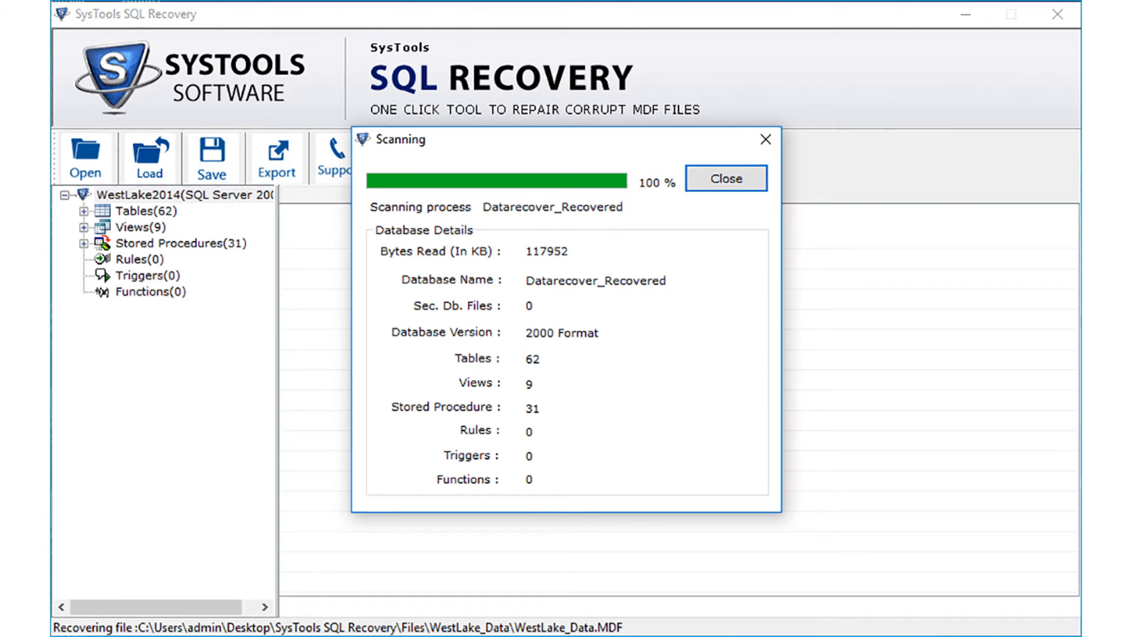
- Dismiss the completed scan summary so the recovered database tree can be browsed
key("Return")
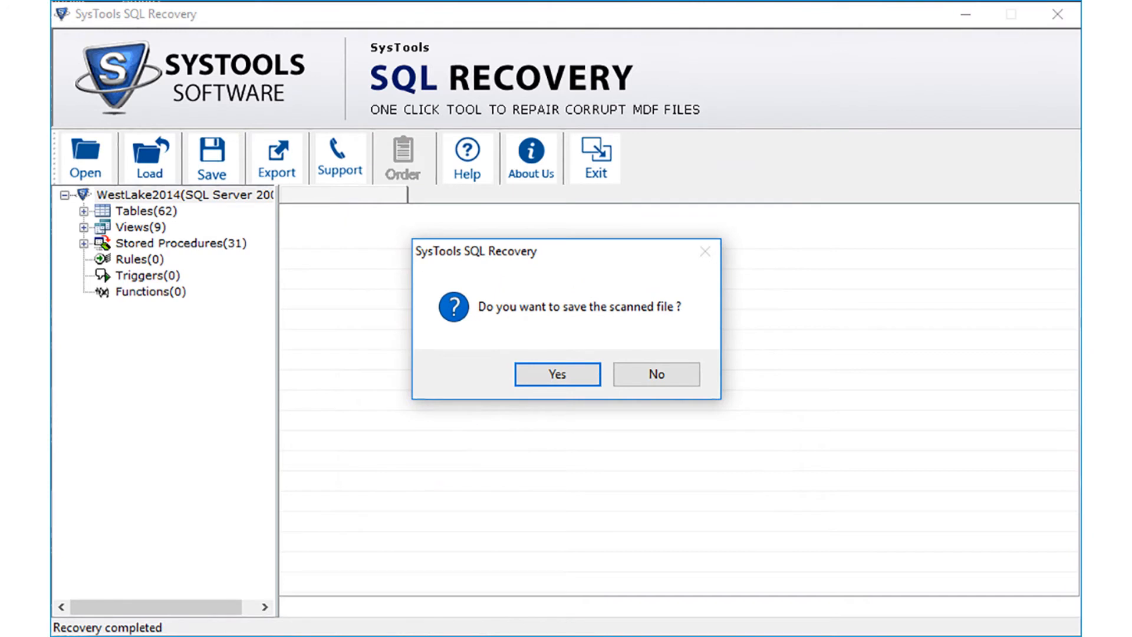